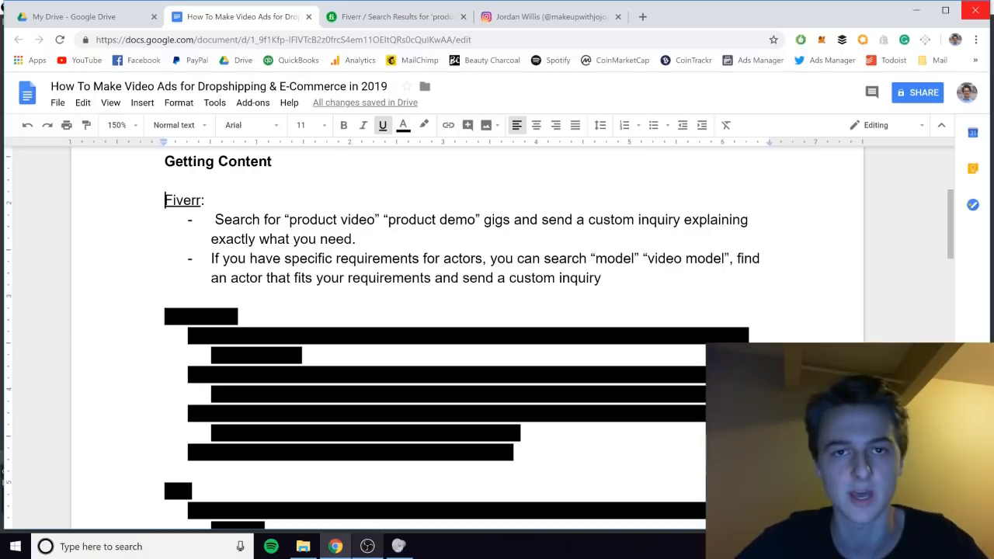
Switch to Fiverr, view the first "I will make a product video" gig in the results, and return to the notes document.
key(ctrl+Tab)
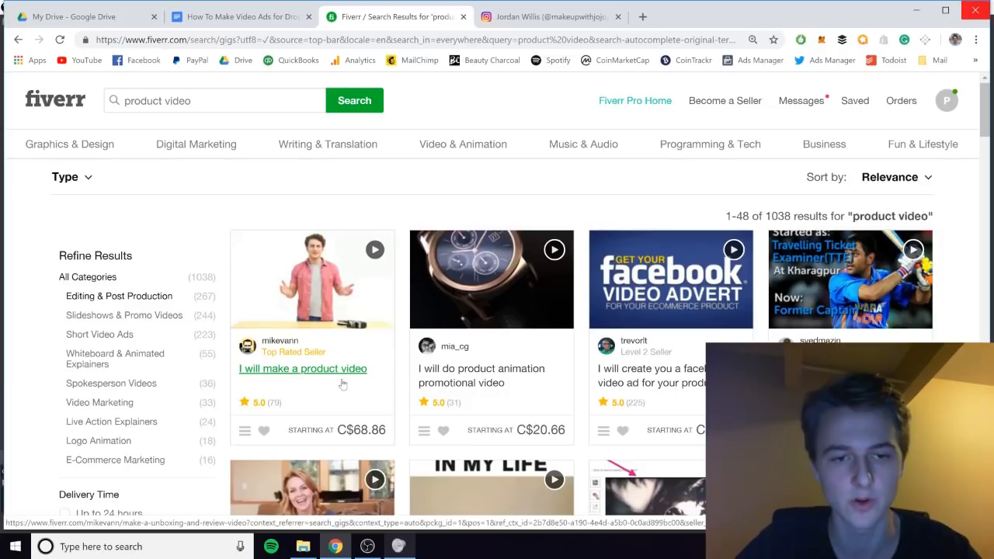
click(306, 376)
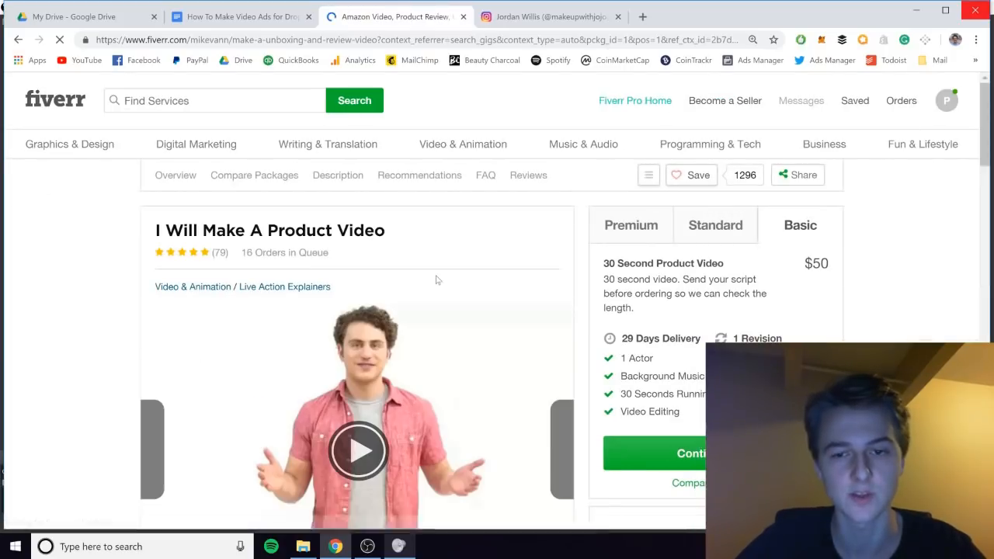
scroll(436, 280, down, 2)
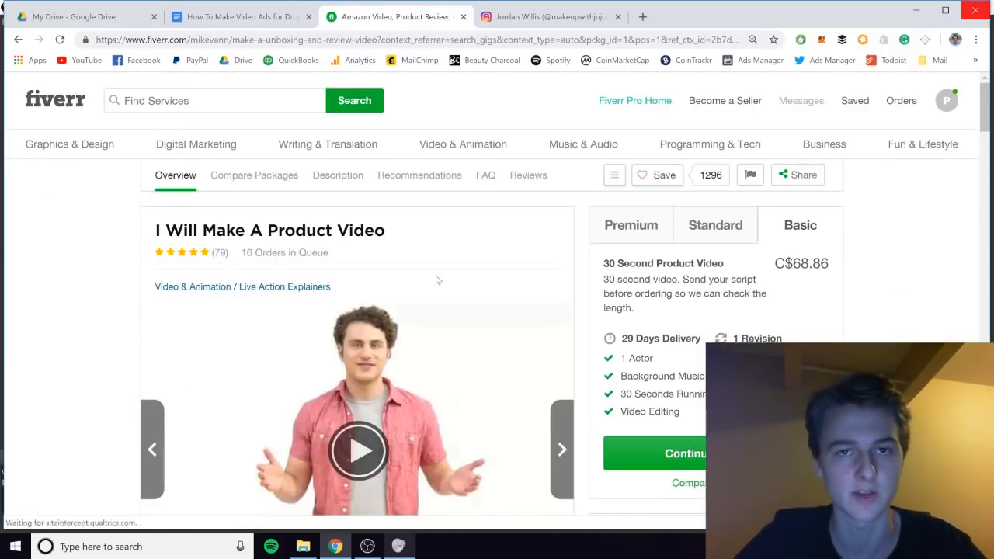
key(ctrl+Page_Up)
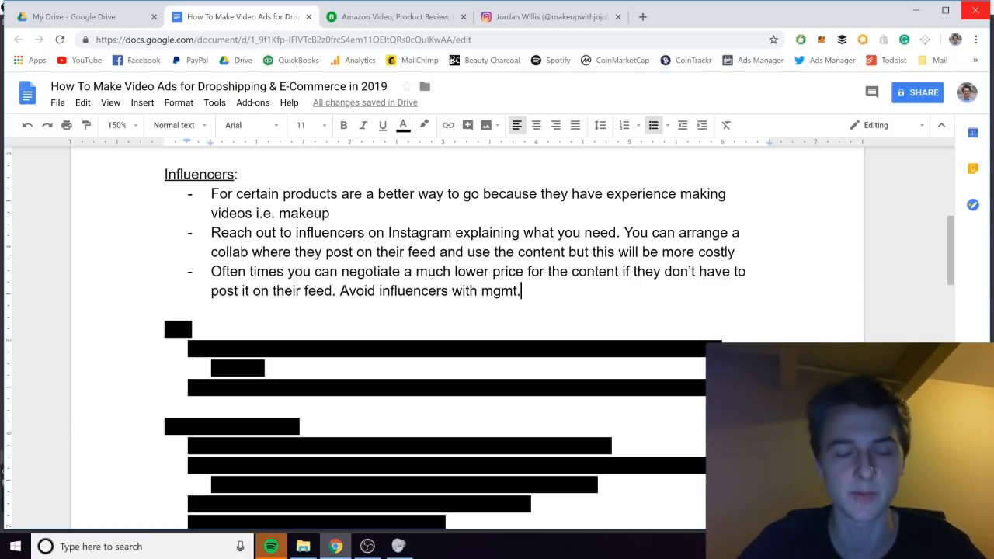
Switch to Instagram, browse the makeup influencer's posts, and open the portrait of the smiling woman wearing a headband.
click(581, 20)
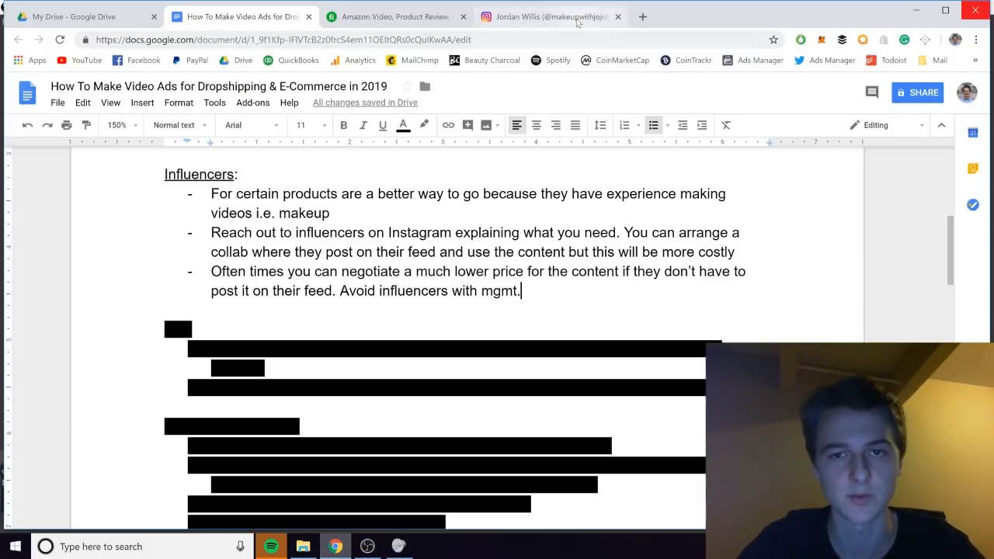
scroll(800, 239, down, 1)
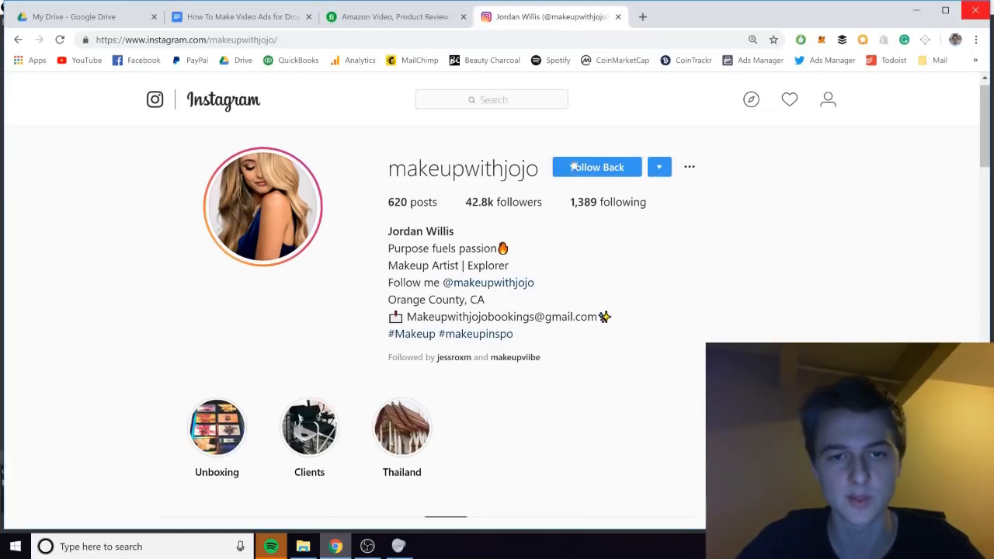
scroll(661, 253, down, 3)
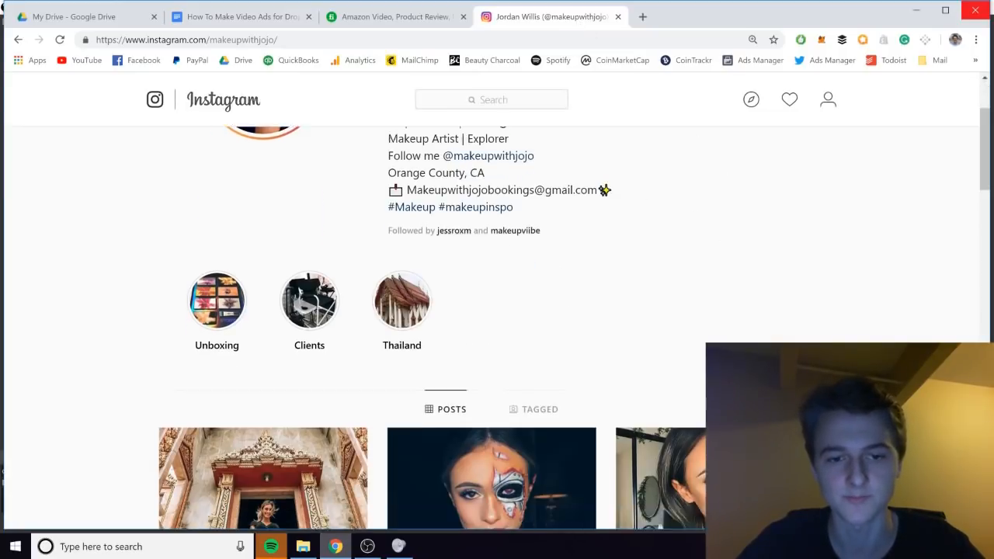
scroll(812, 264, up, 1)
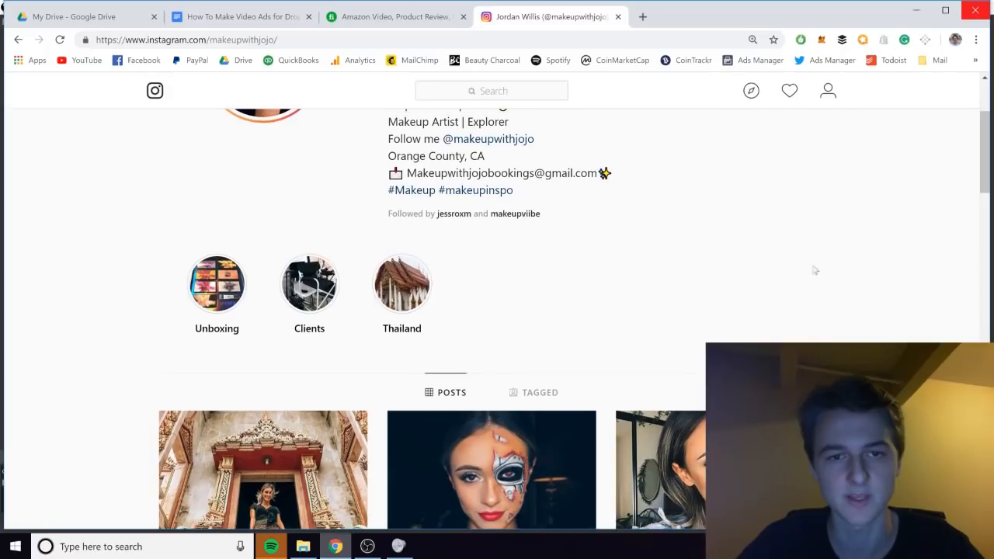
scroll(806, 237, down, 3)
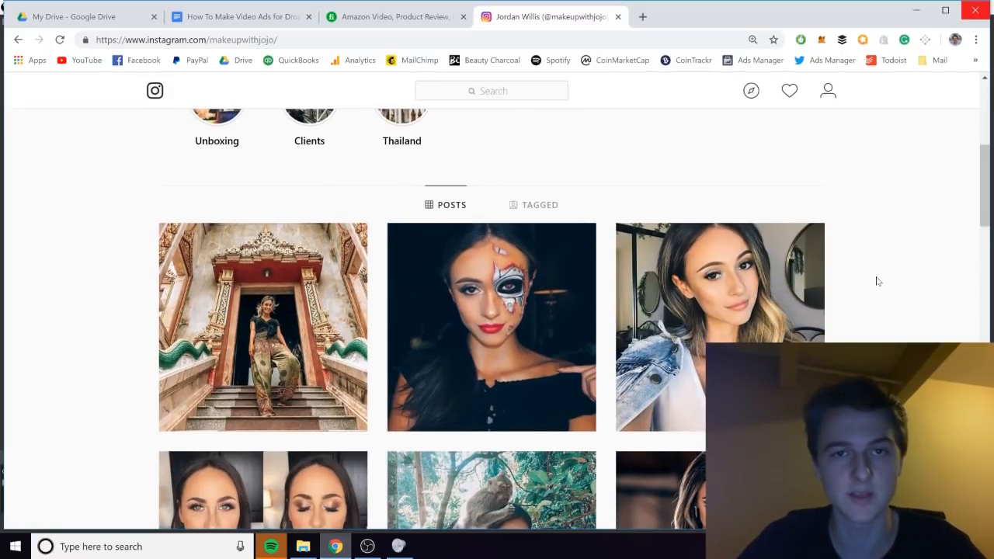
scroll(970, 278, down, 2)
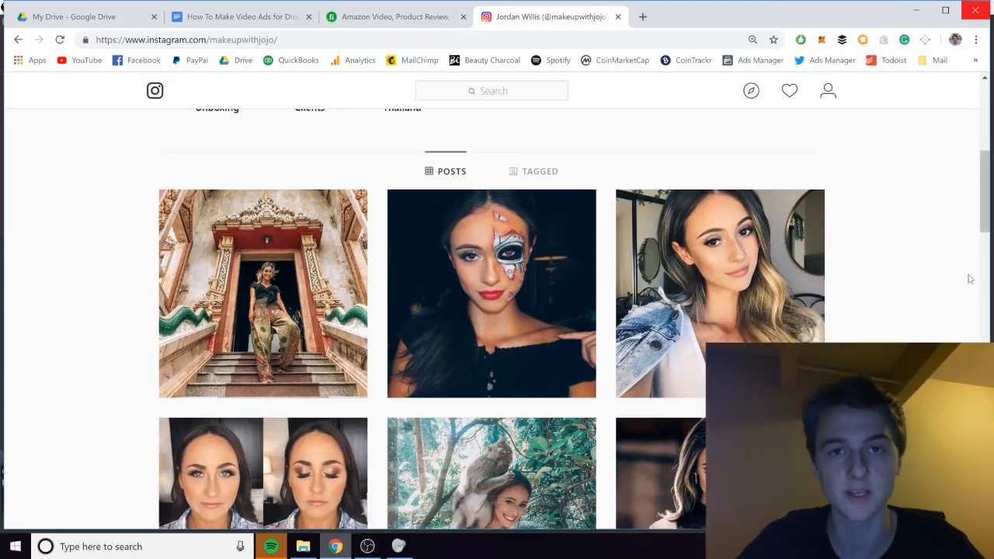
scroll(969, 279, down, 6)
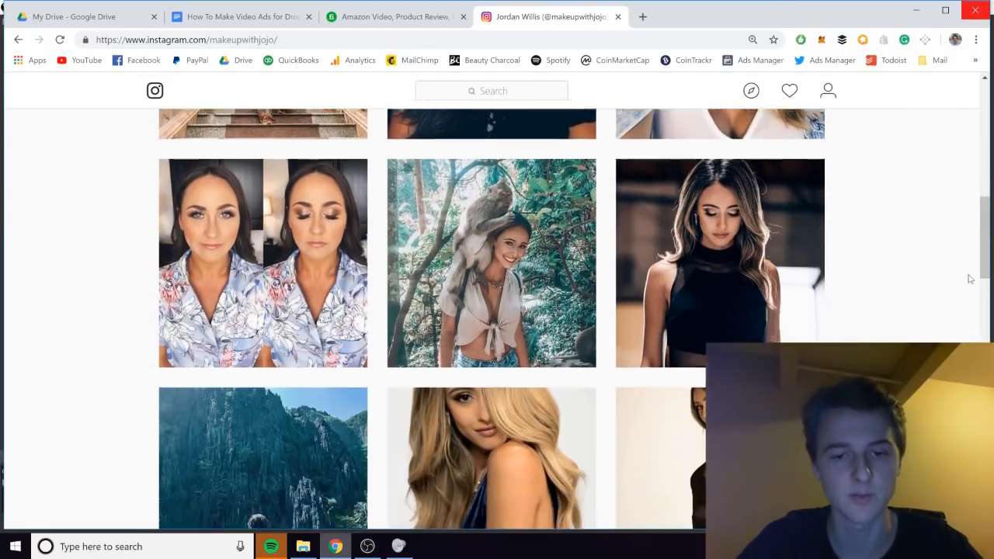
scroll(970, 278, down, 1)
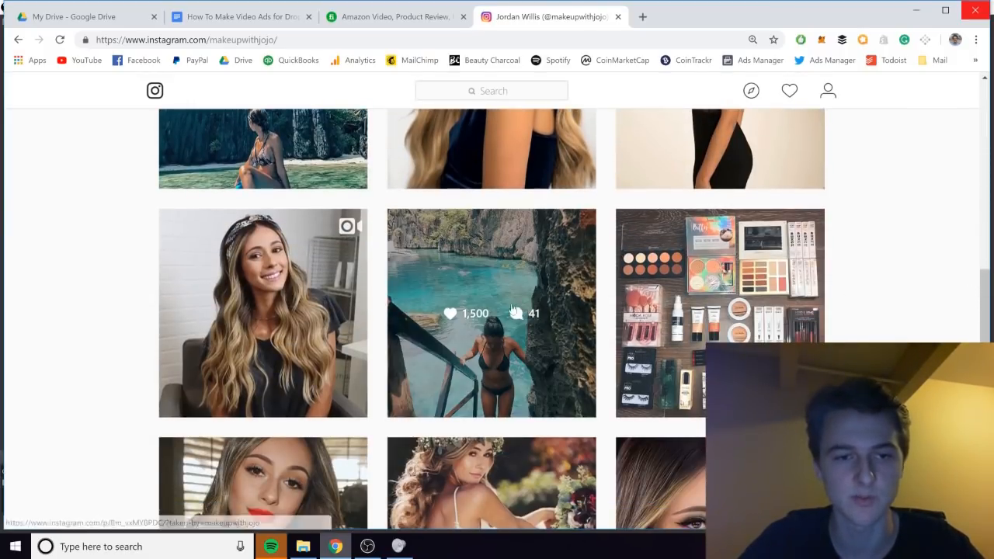
click(309, 244)
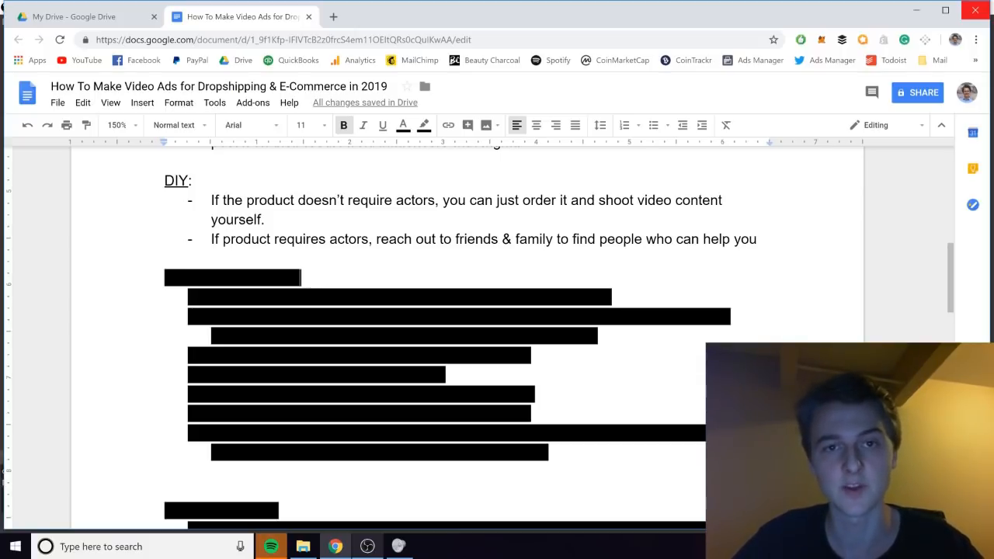
Review the script-writing notes in the document and highlight the teeth whitening ad lines in the video script file.
scroll(466, 350, down, 2)
click(165, 363)
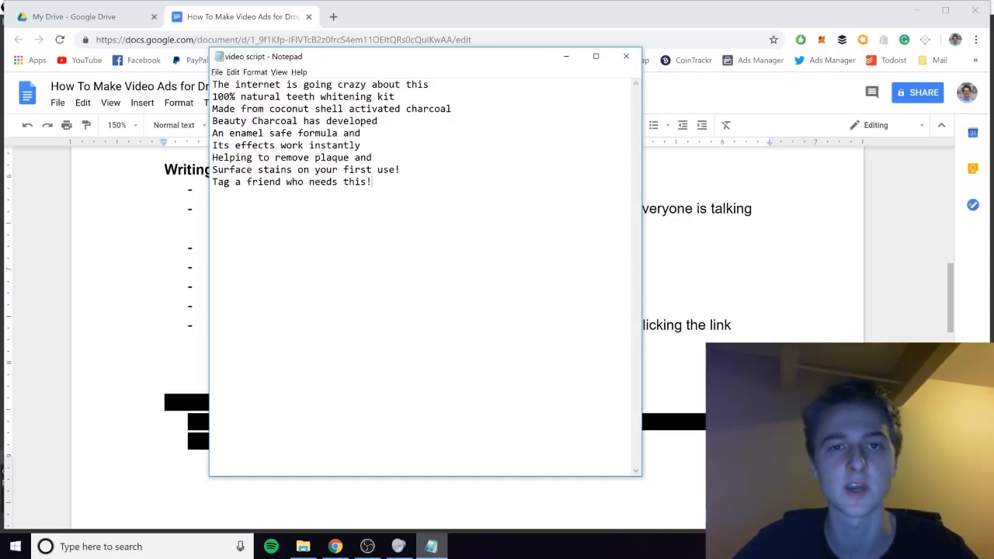
drag(372, 182, 337, 84)
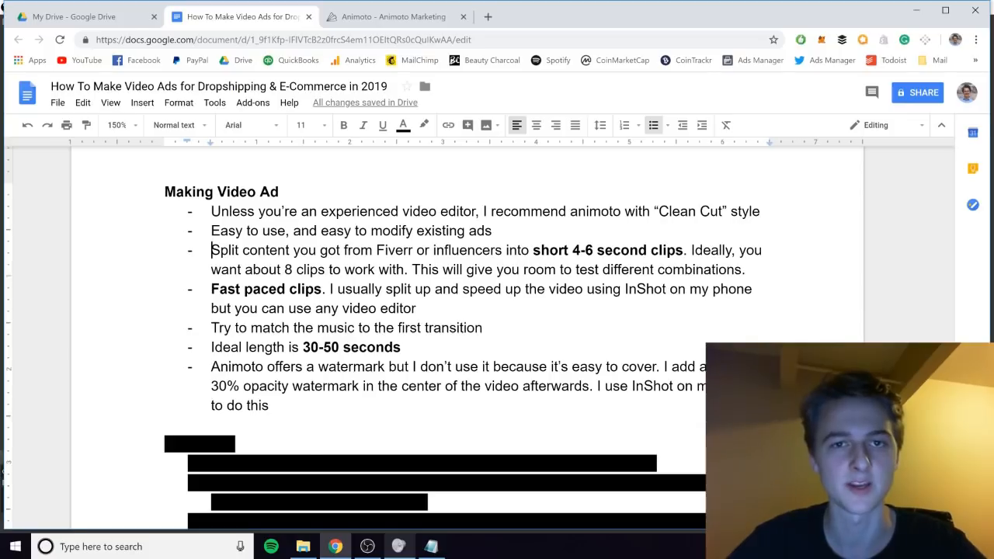
Switch to the Animoto project and view the available video styles, including Clean Cut, without changing the selection.
key(ctrl+Tab)
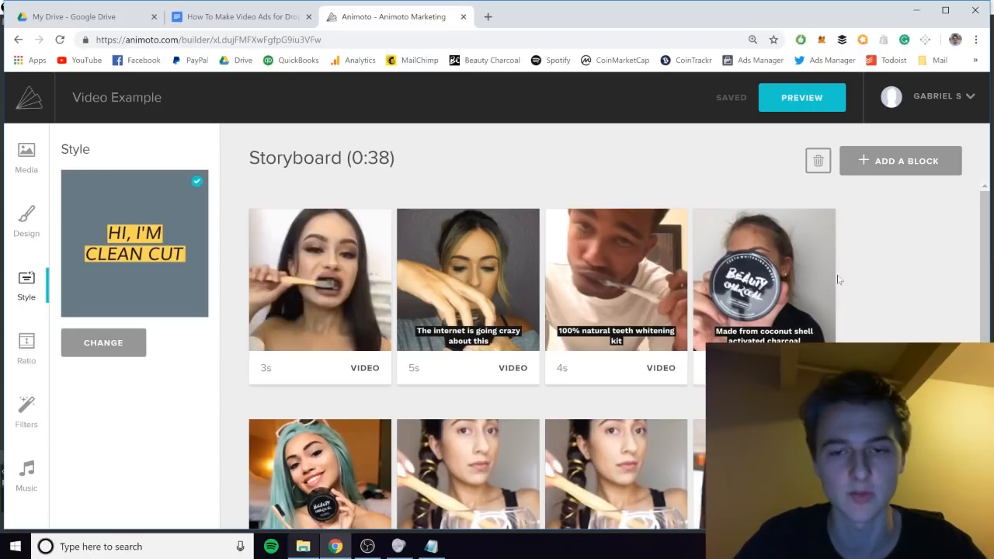
scroll(903, 307, down, 1)
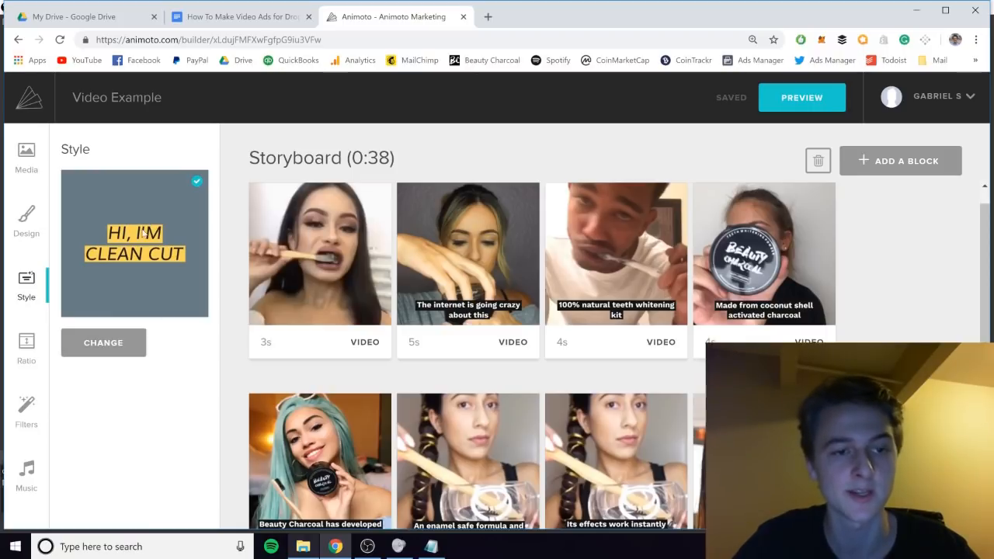
click(103, 342)
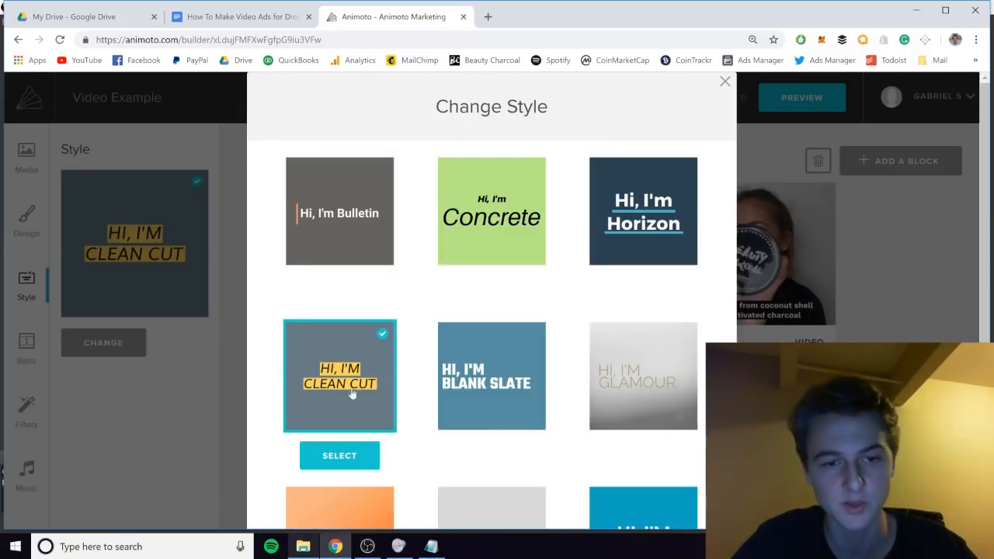
click(725, 82)
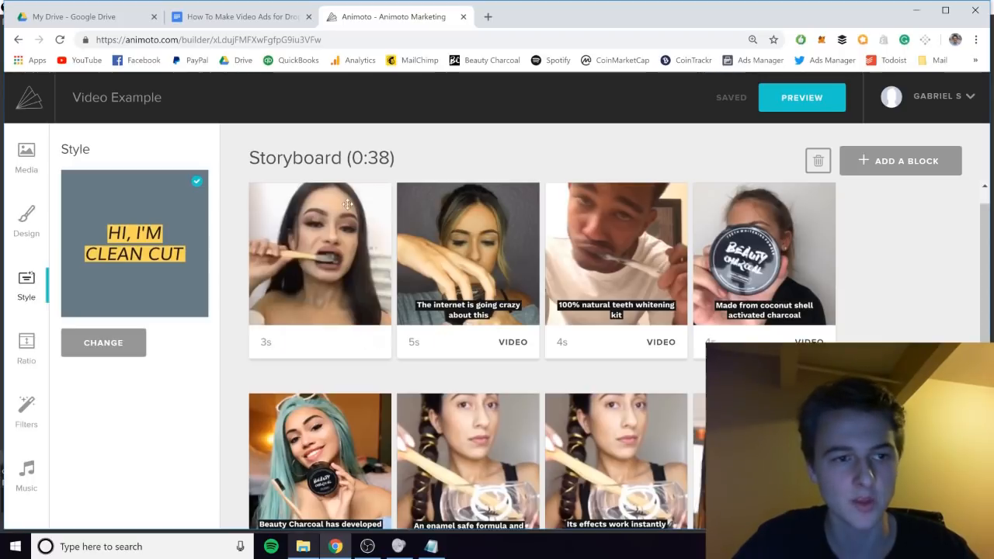
Examine the project's design settings for watermark, colors, text size and fonts.
click(27, 221)
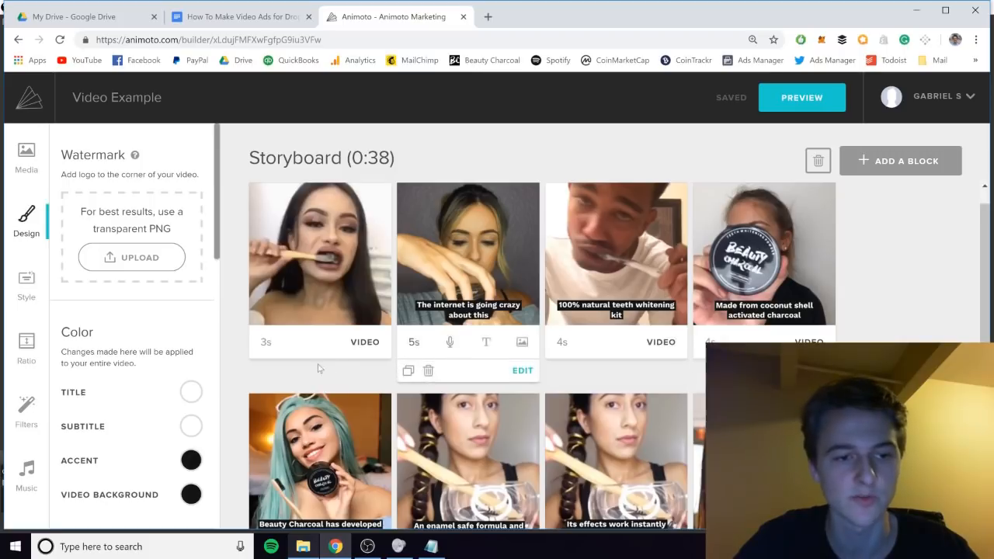
scroll(466, 373, down, 2)
scroll(189, 432, down, 1)
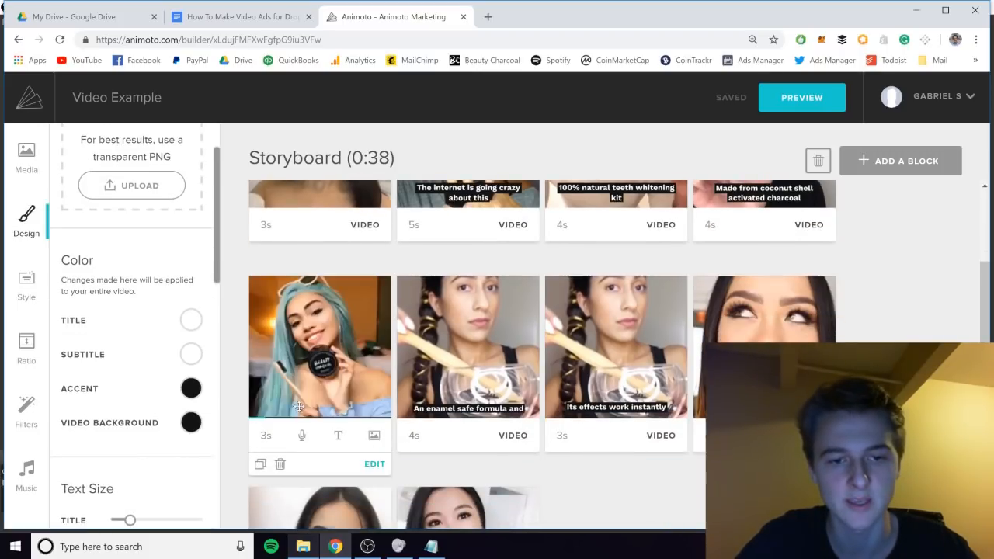
scroll(117, 446, down, 1)
scroll(117, 446, down, 9)
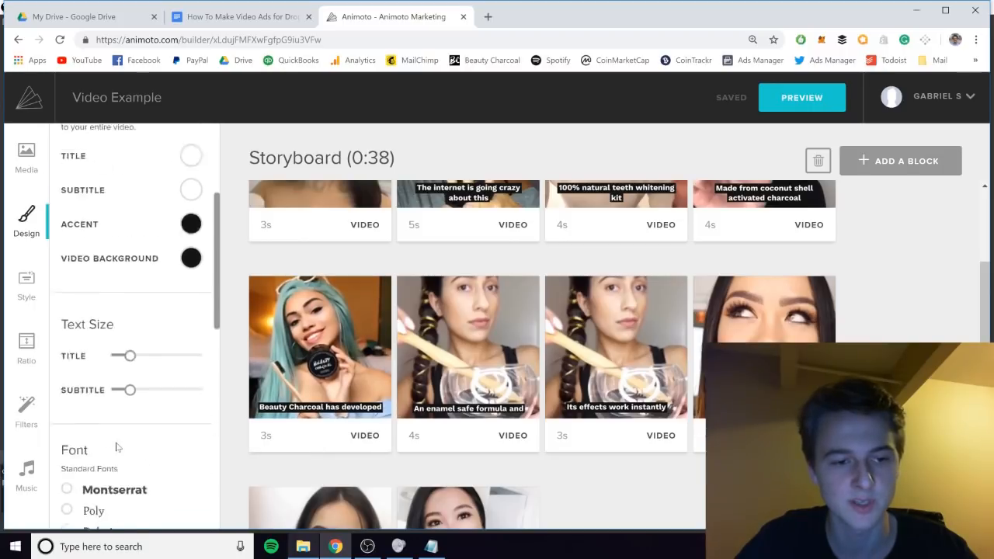
scroll(185, 434, down, 1)
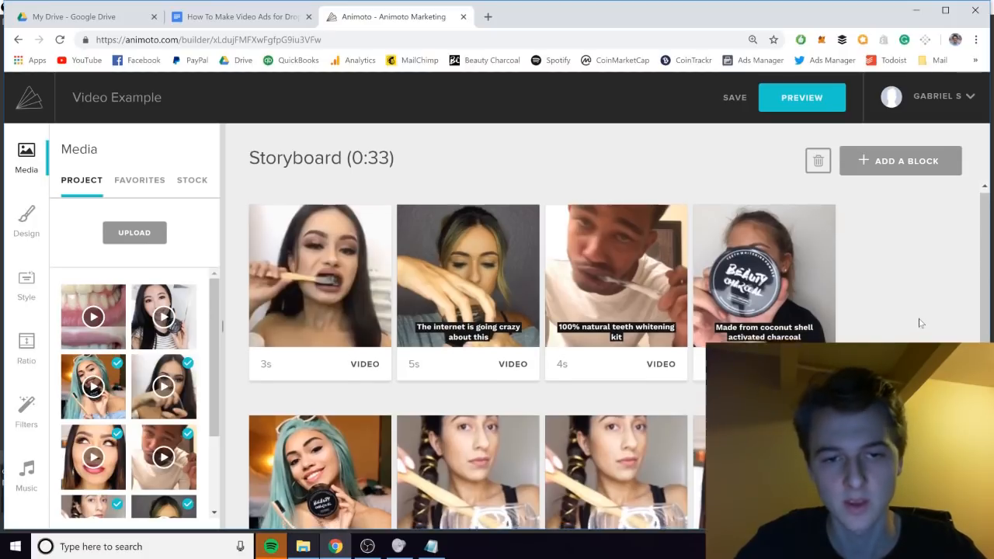
Look through the storyboard's captioned video clips and view the block types available for adding.
scroll(919, 327, down, 1)
scroll(919, 323, down, 2)
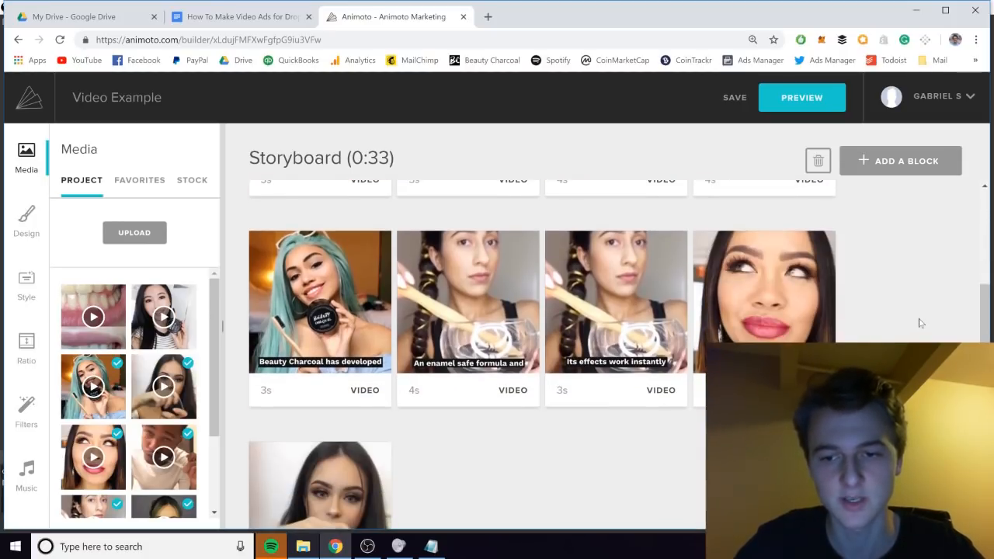
scroll(684, 424, down, 2)
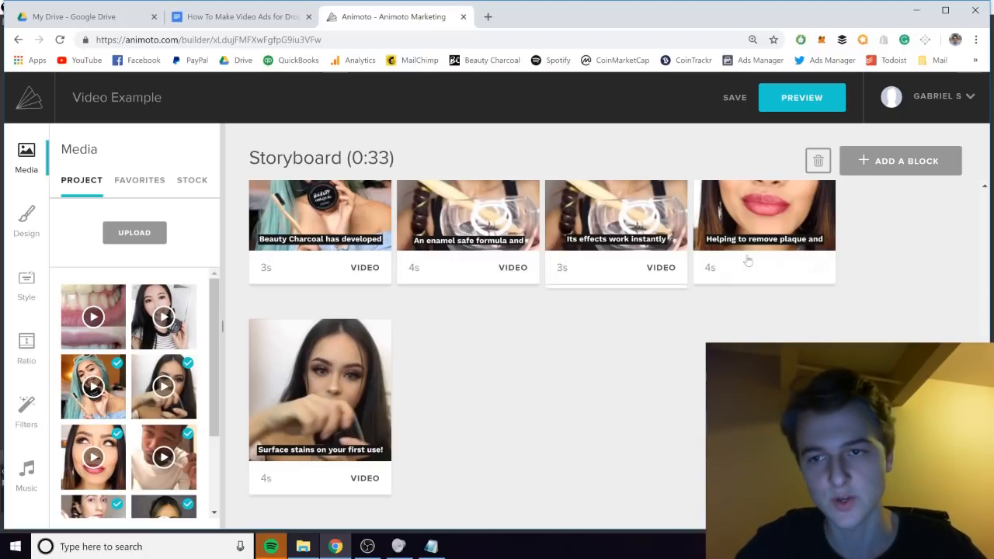
click(906, 162)
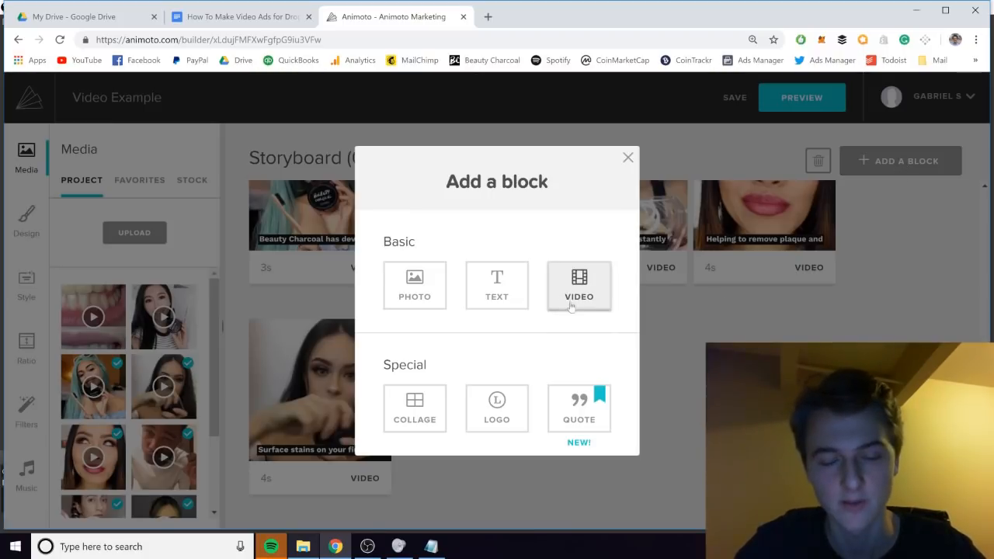
click(628, 158)
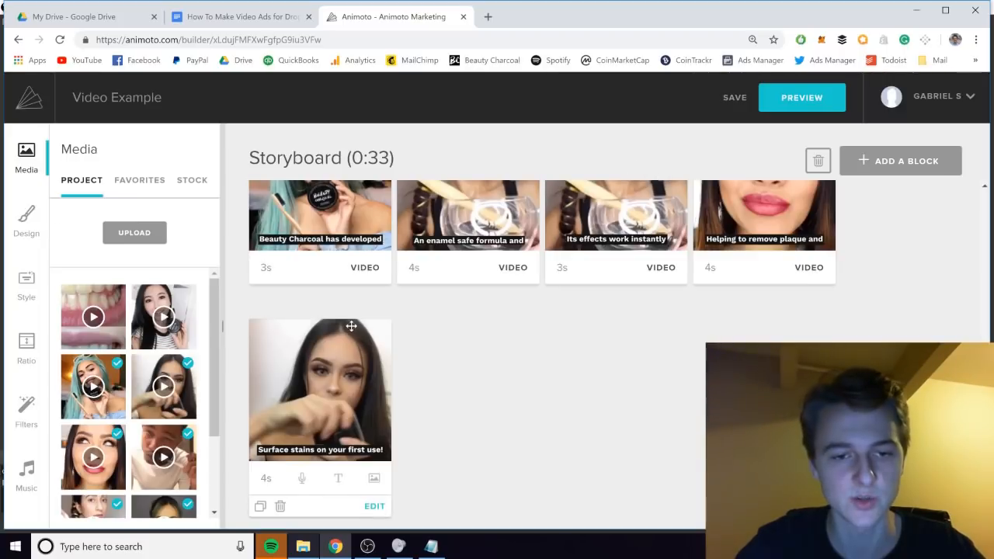
Duplicate the last block, "Surface stains on your first use!", and replace the copy's clip with the woman in the striped shirt.
mouse_move(272, 486)
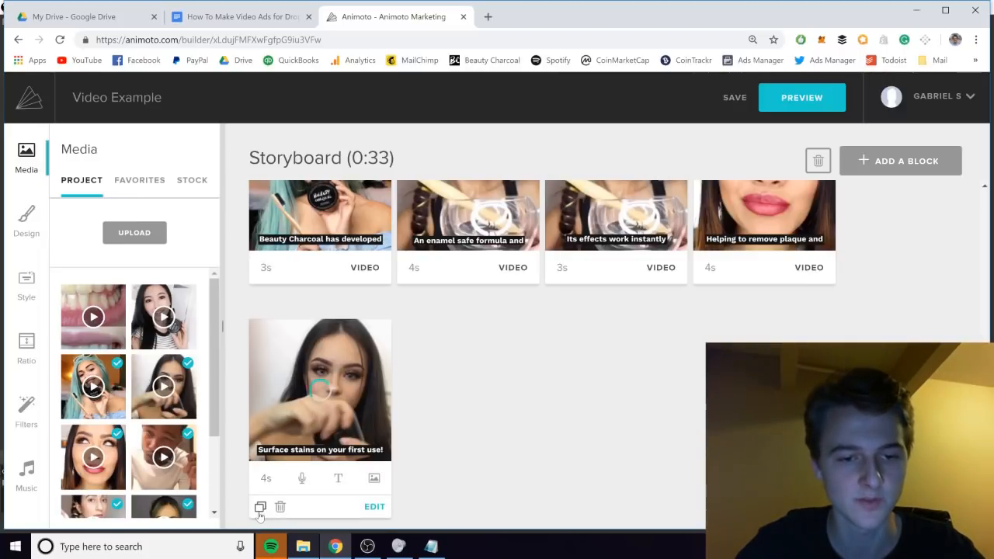
click(260, 506)
scroll(703, 406, up, 3)
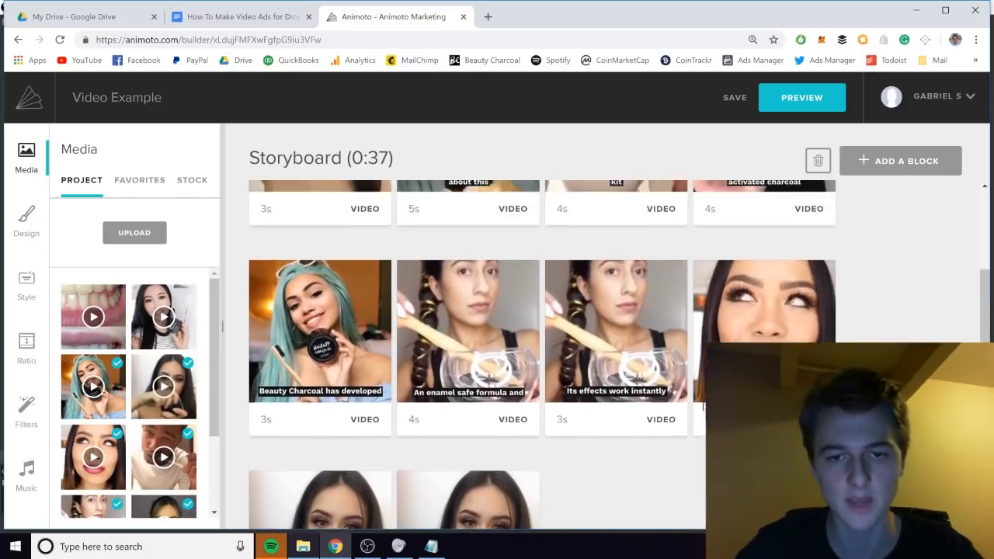
scroll(485, 389, down, 3)
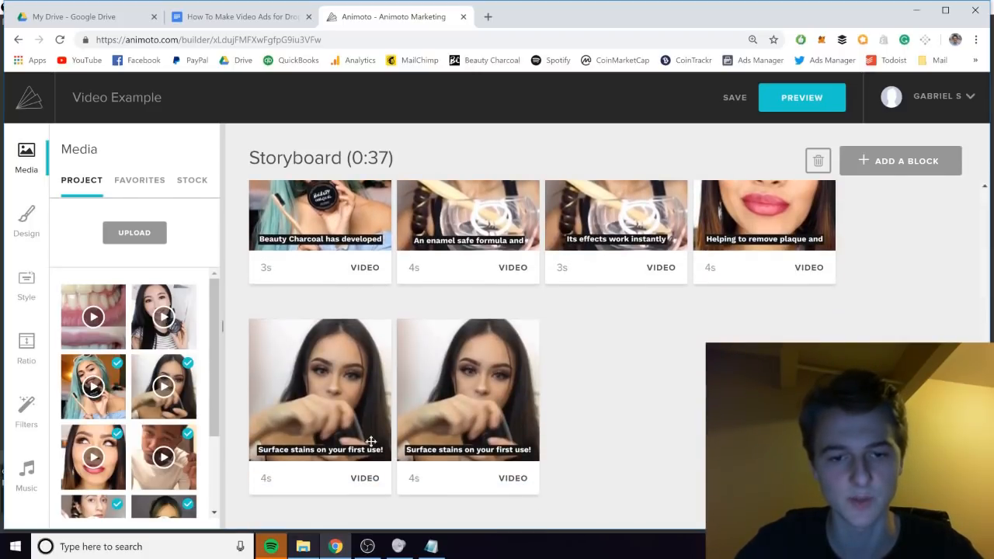
click(172, 318)
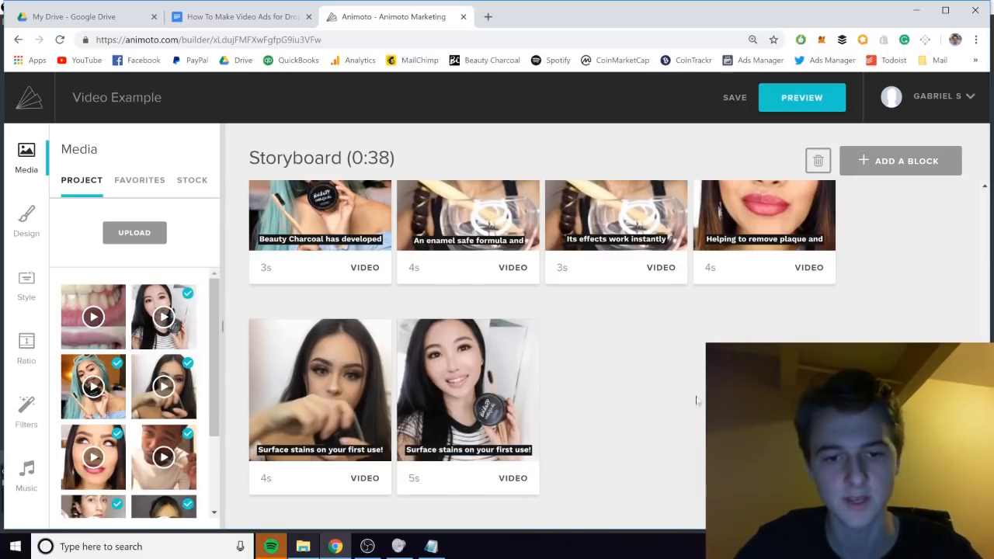
Set the new last block's title text to "Tag a friend who needs!" and open that block for detailed editing.
click(486, 479)
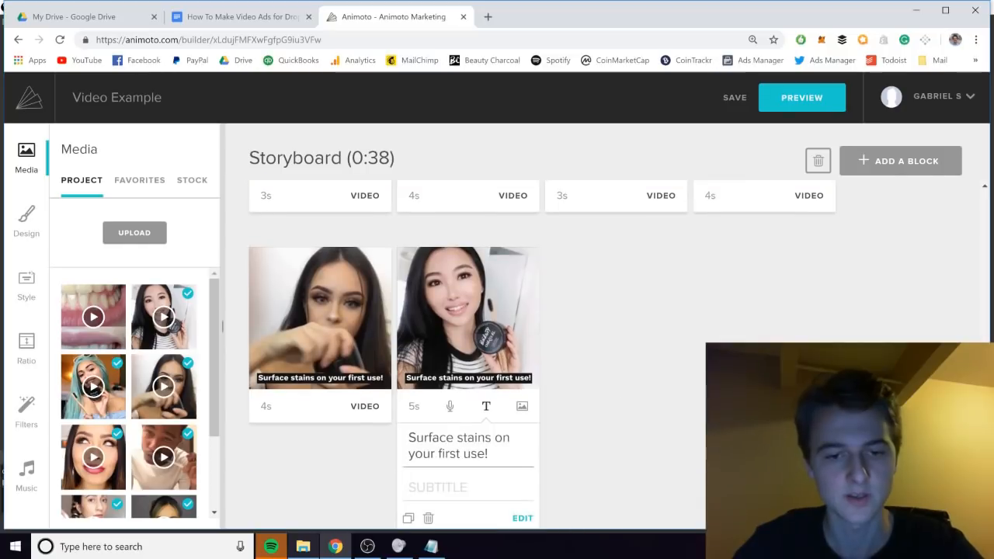
key(ctrl+a)
text(Tag a frie)
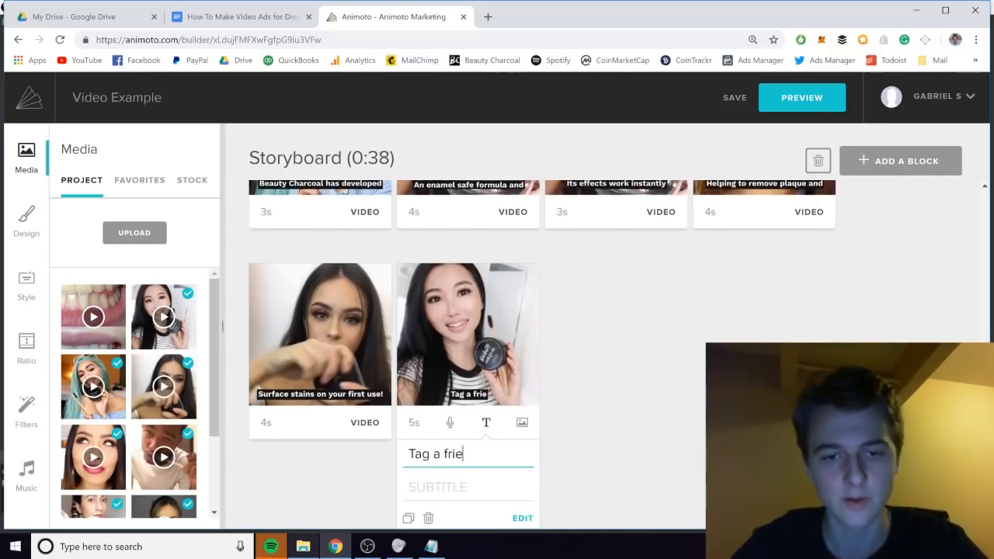
text(nd who needs!)
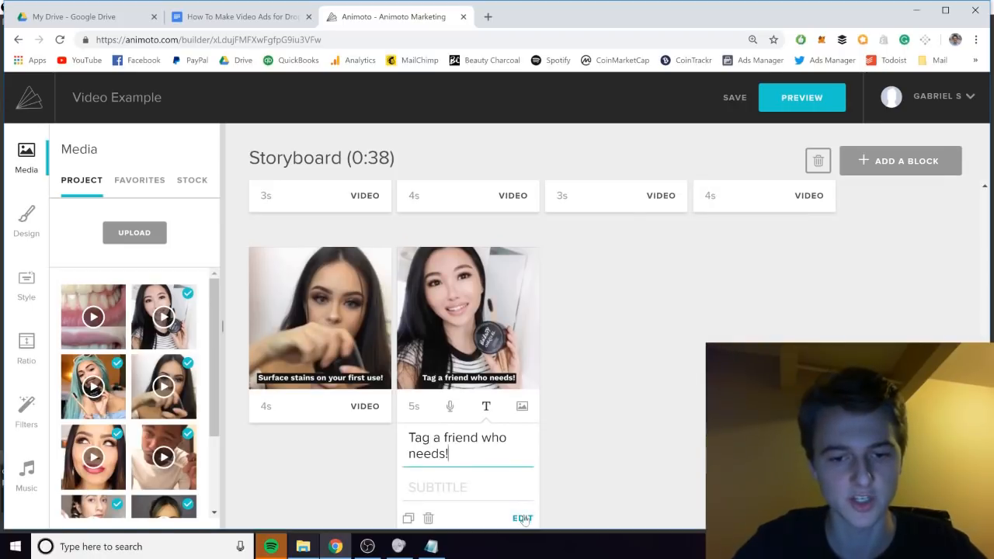
click(523, 518)
scroll(667, 449, down, 1)
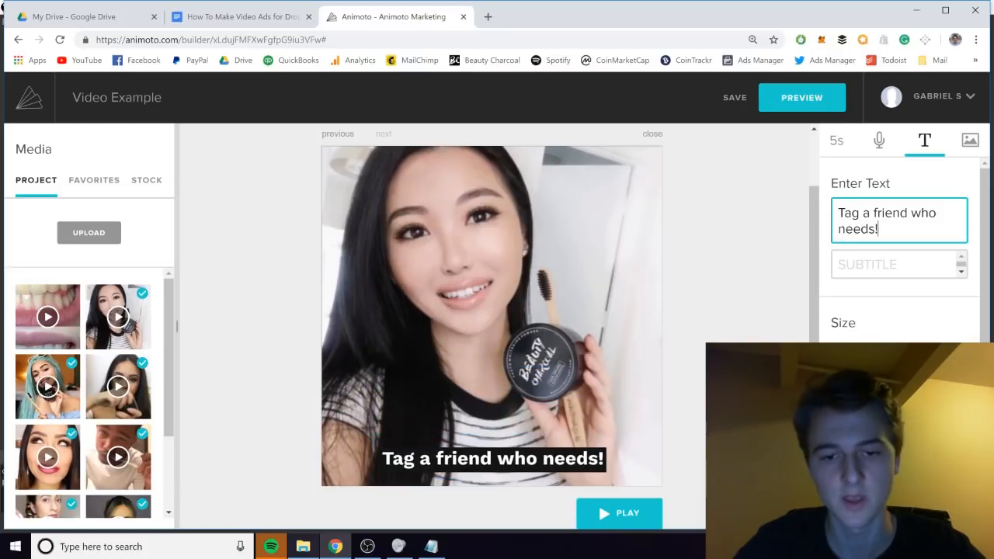
Move the "Tag a friend who needs!" caption to the upper edge of the video frame and return to the storyboard.
drag(470, 459, 524, 198)
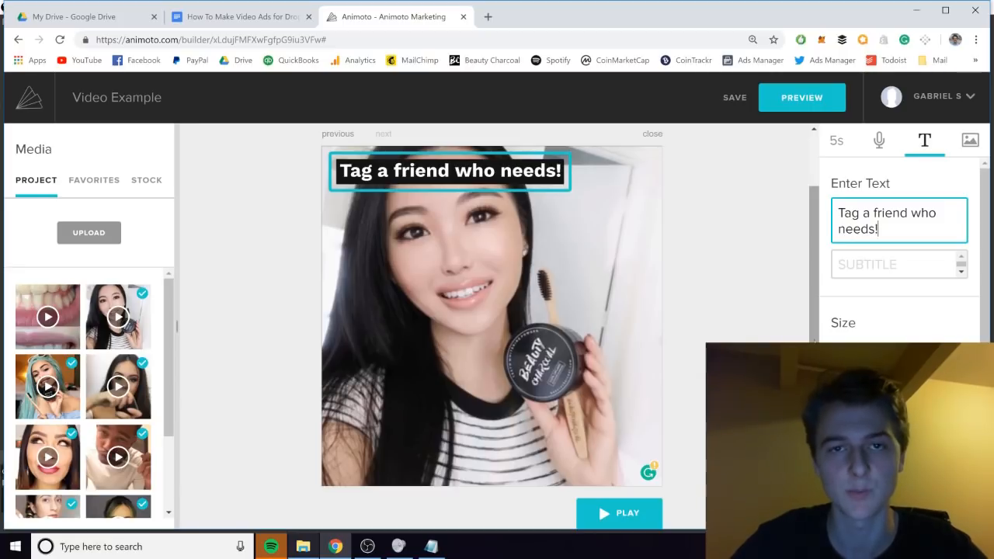
key(Escape)
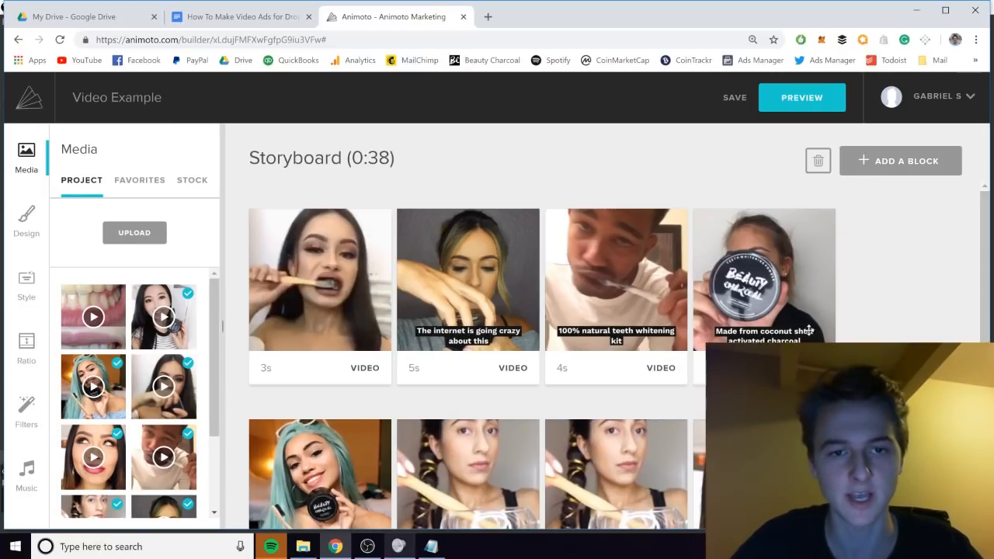
Replace the clip in the storyboard's first block with the man in the white shirt brushing his teeth.
mouse_move(314, 275)
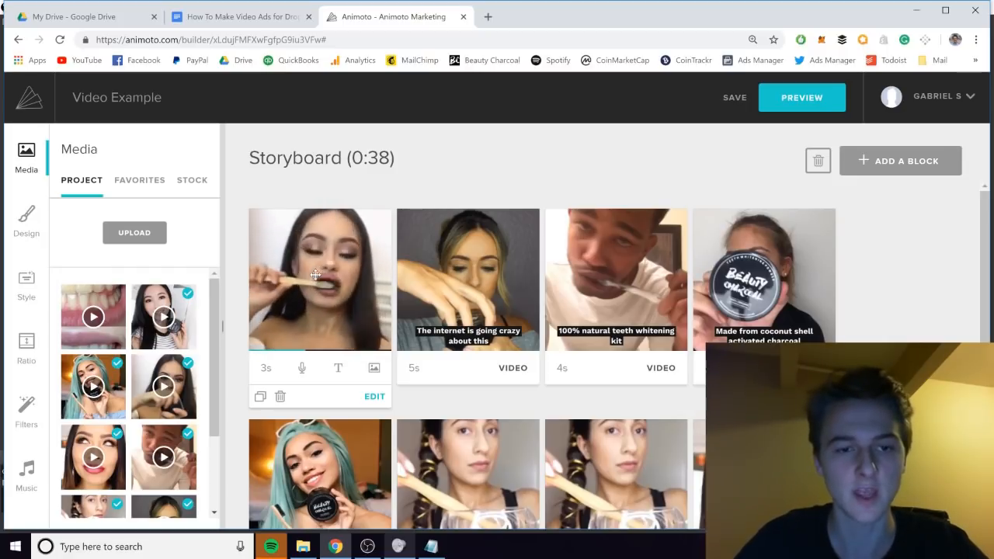
mouse_move(471, 282)
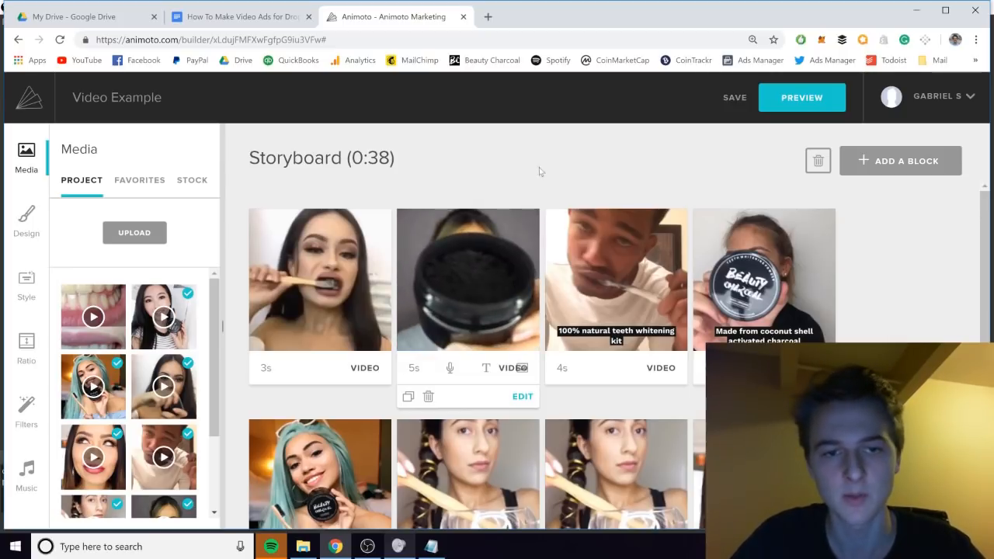
mouse_move(280, 266)
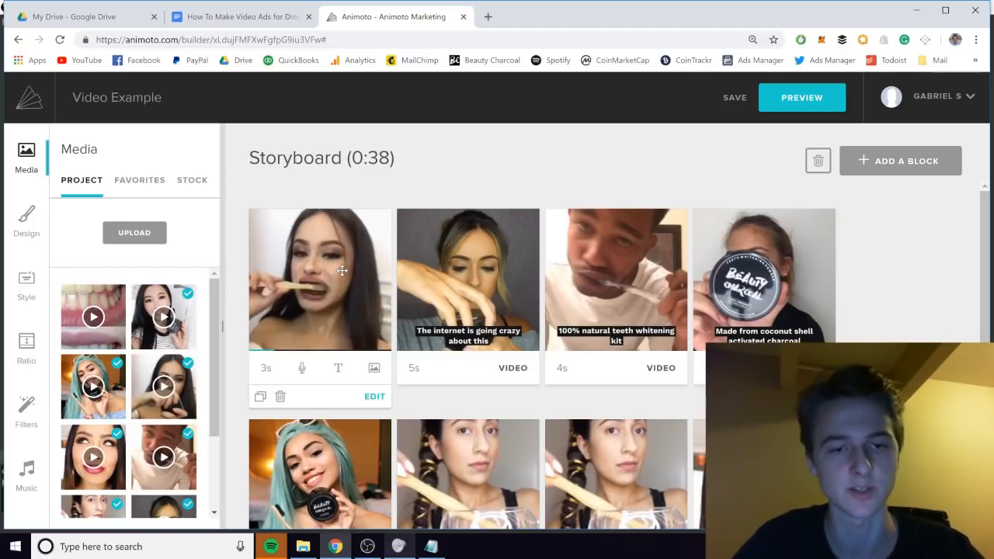
mouse_move(513, 271)
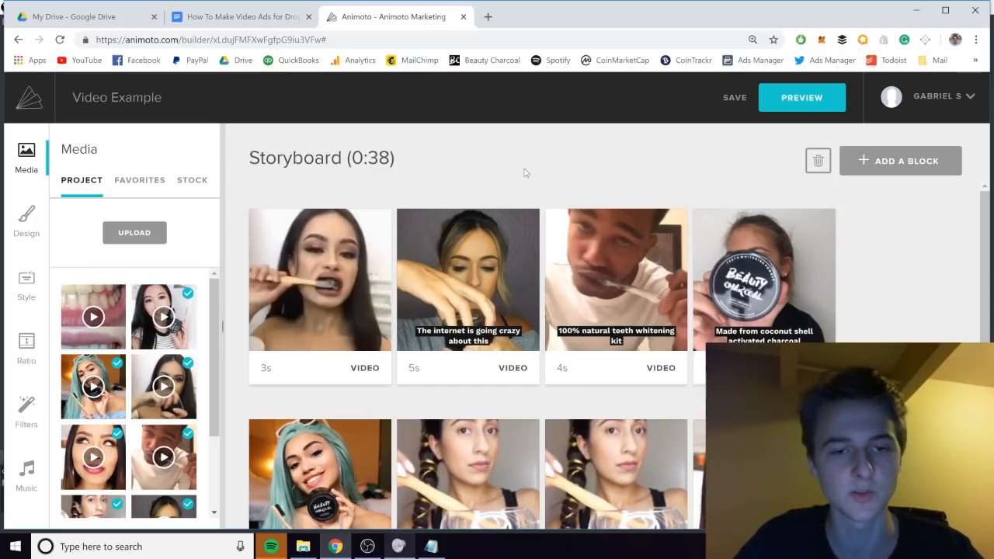
mouse_move(155, 439)
mouse_down()
mouse_move(196, 450)
mouse_move(311, 294)
mouse_up()
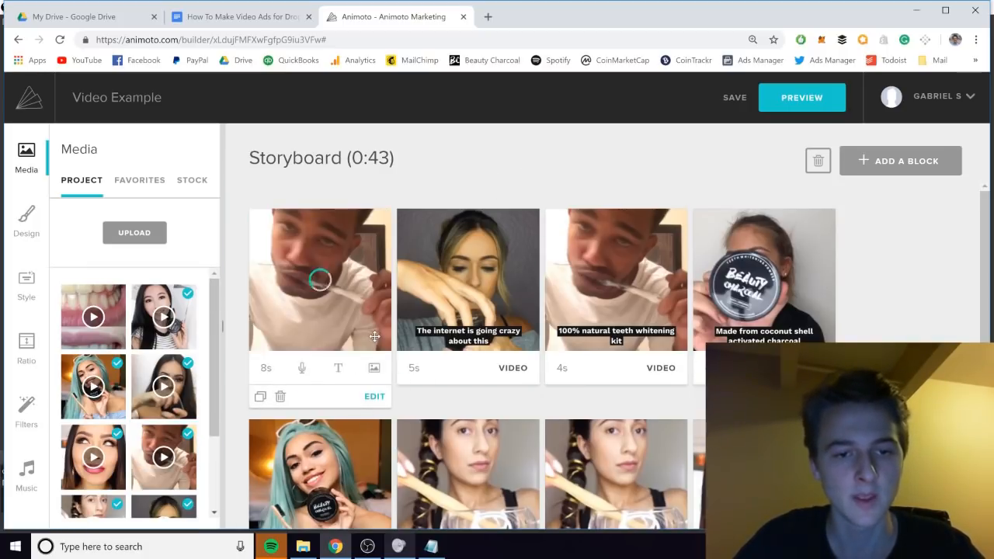
Trim the first block's clip to about one second, from 0:04 to 0:05, and return to the storyboard.
click(374, 398)
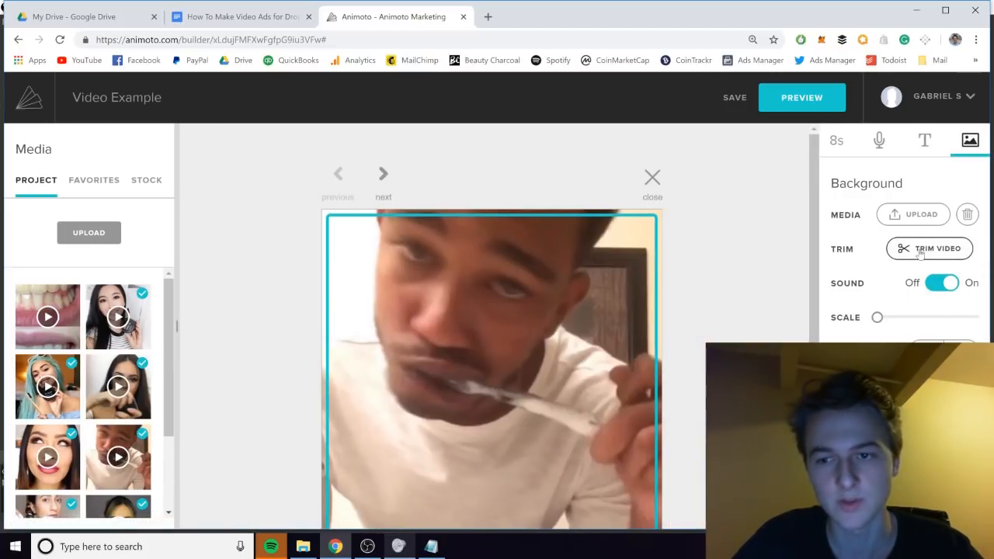
click(921, 254)
drag(299, 424, 455, 425)
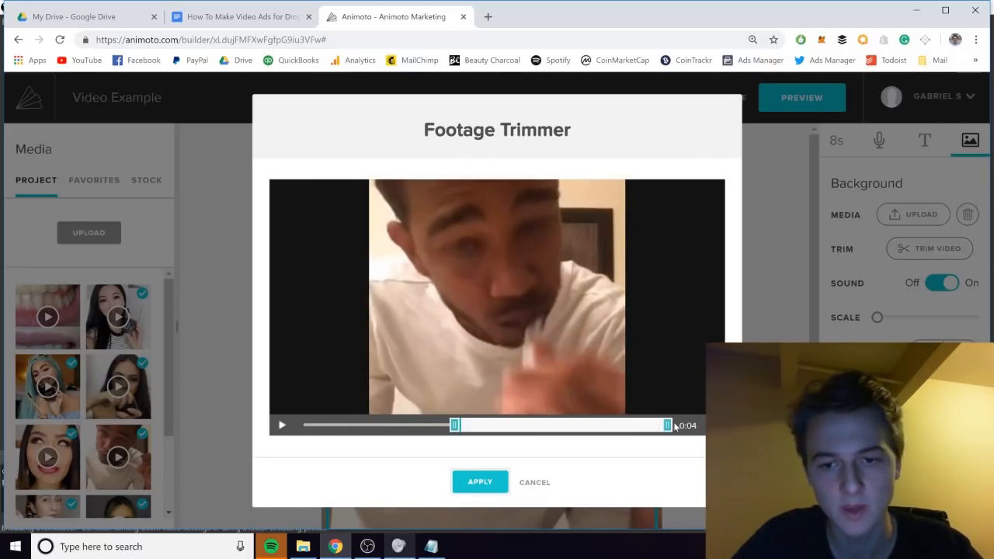
drag(668, 424, 525, 426)
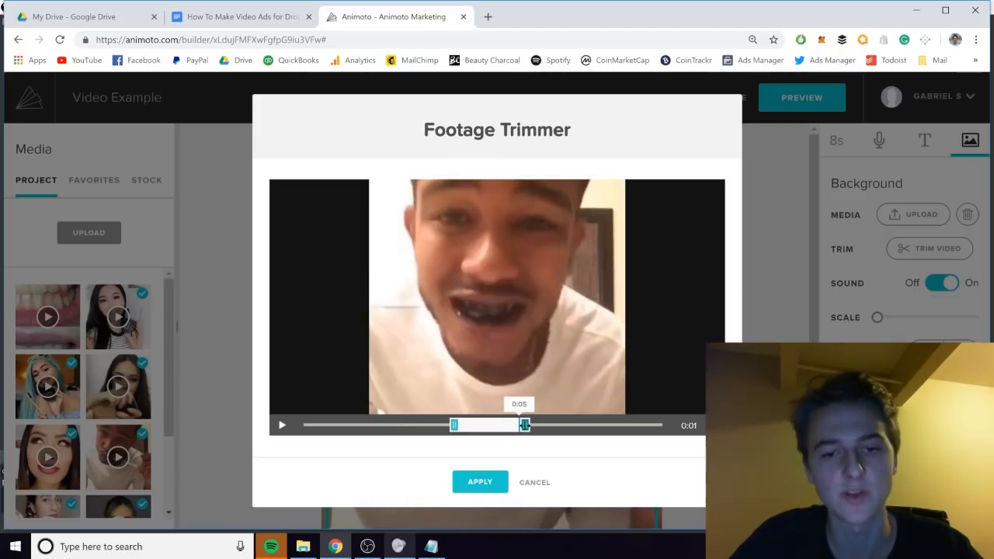
drag(454, 425, 462, 425)
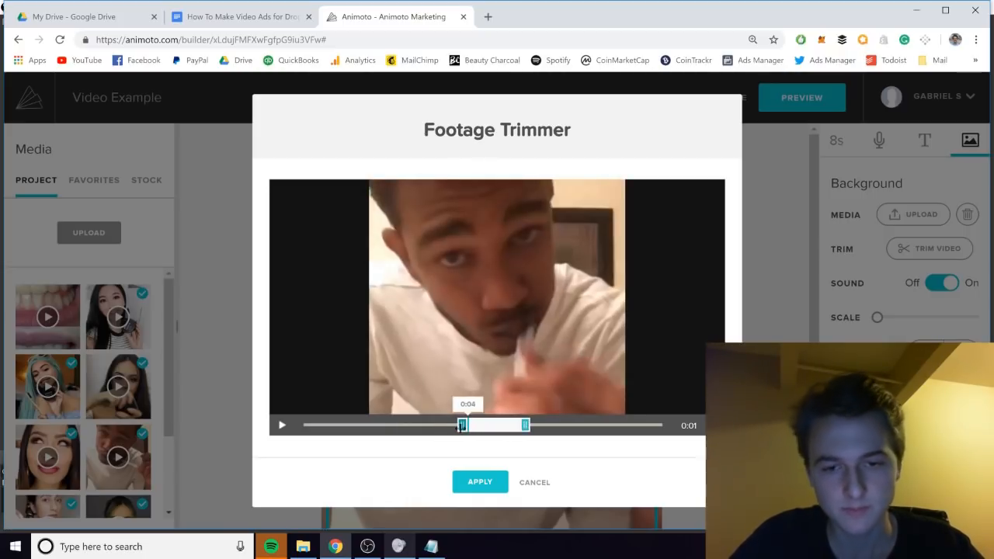
click(479, 481)
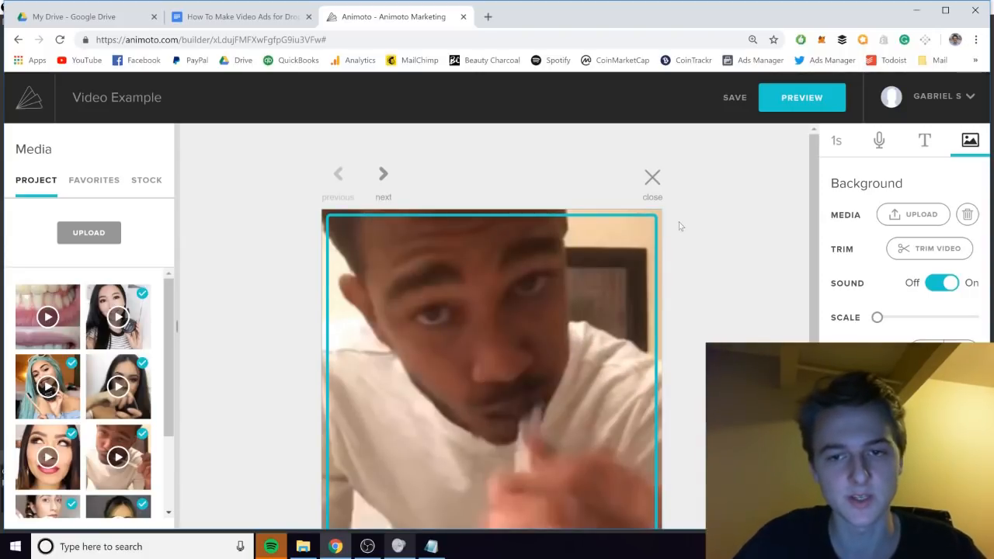
click(653, 177)
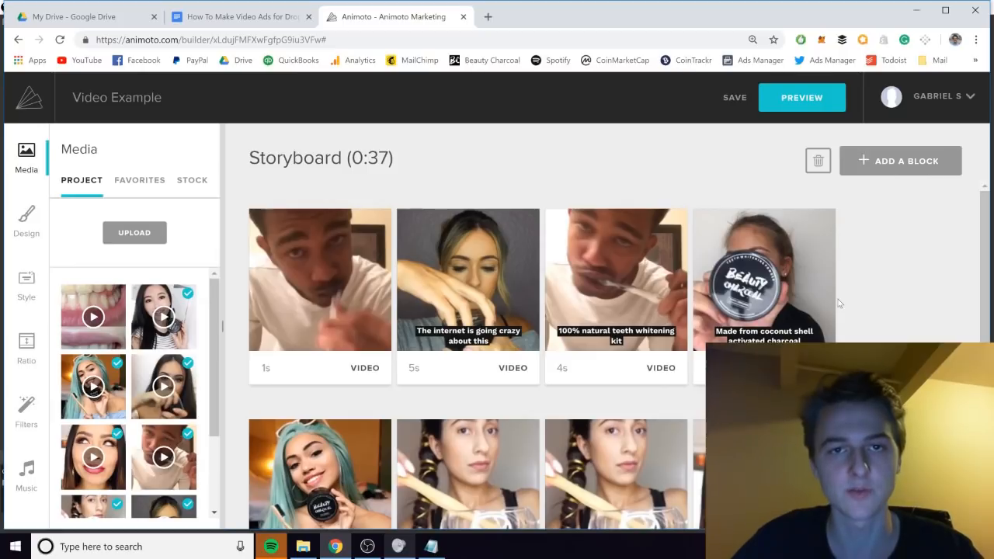
View the project's design settings and check the "Other Tips" section of the Google Docs notes before returning to Animoto.
click(26, 222)
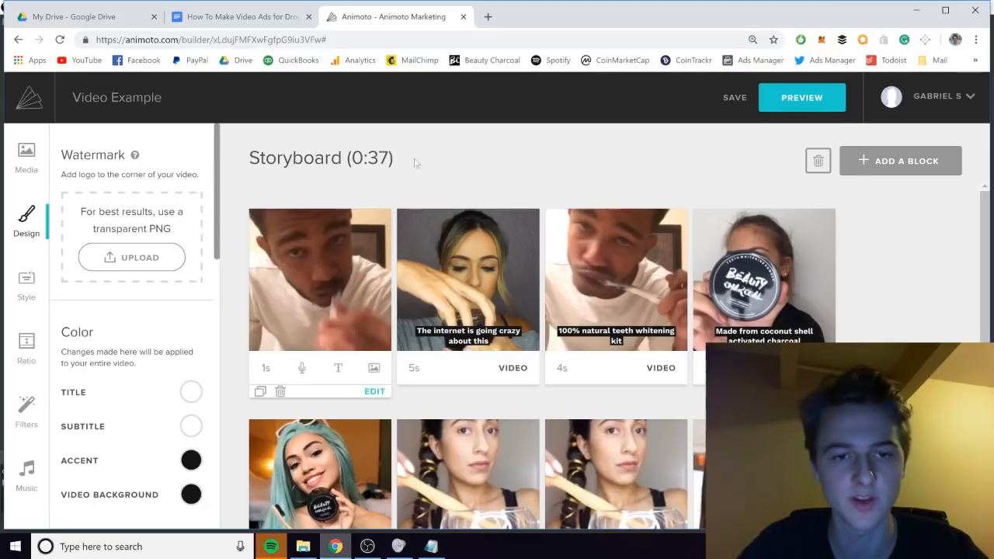
mouse_move(348, 223)
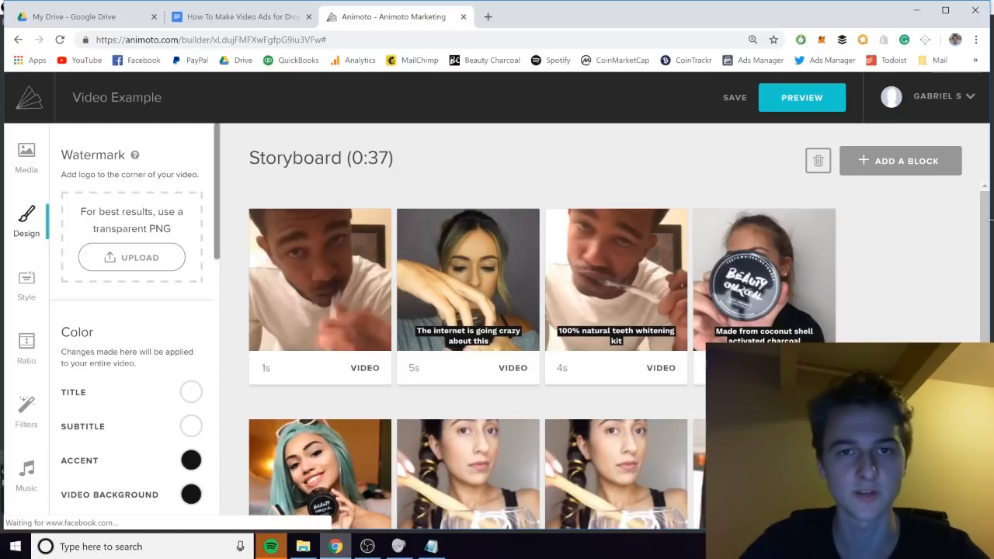
key(ctrl+shift+Tab)
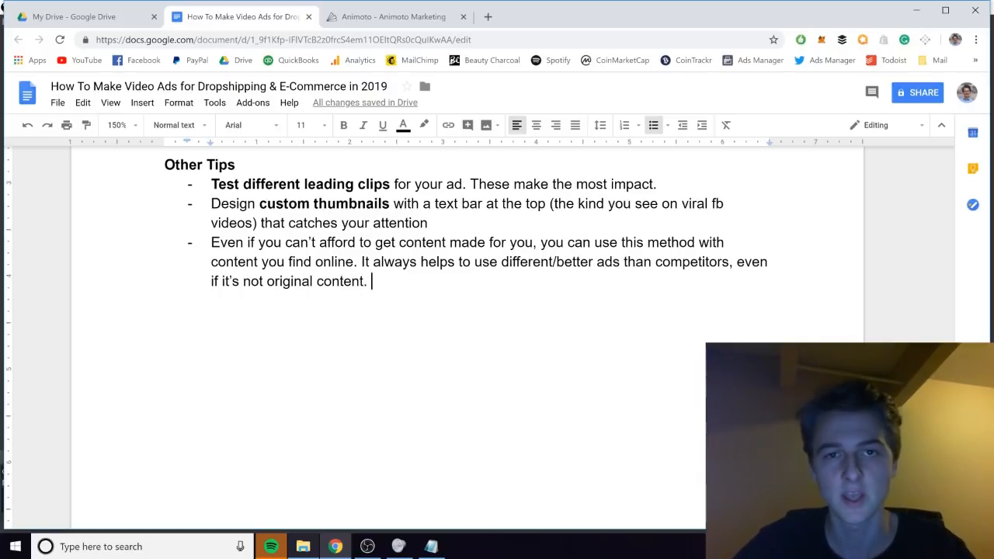
key(ctrl+Tab)
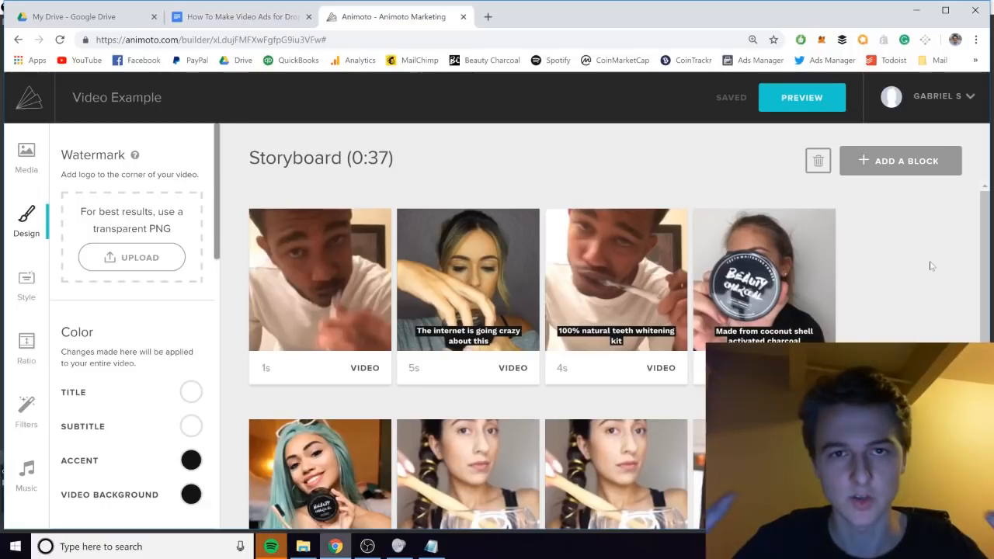